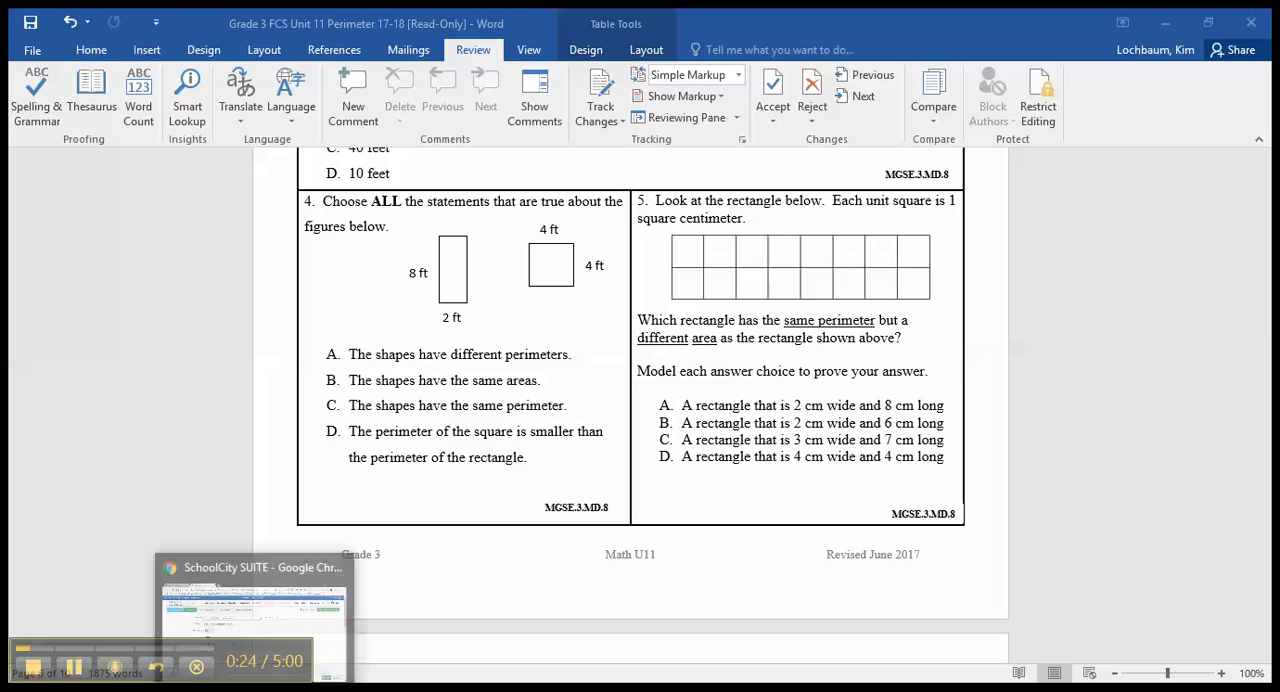
Switch to the SchoolCity item in Chrome and mark answer choices A, B and D as correct
left_click(248, 620)
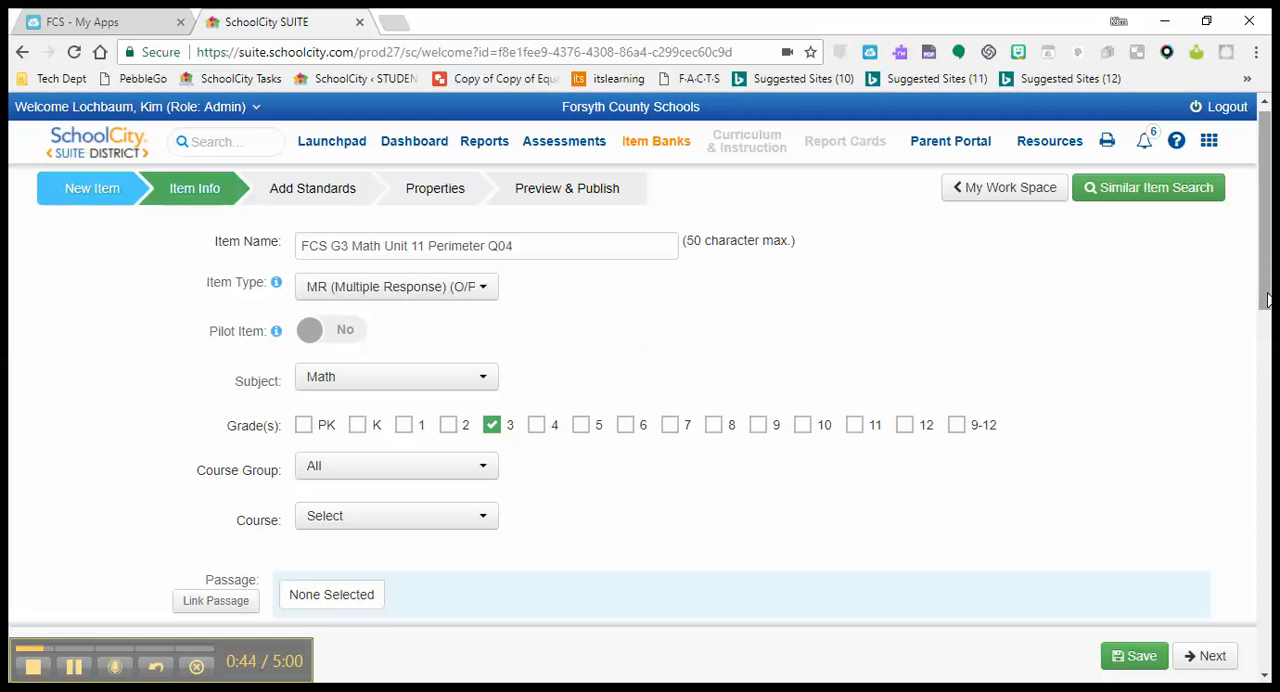
left_click_drag(1267, 302, 1267, 441)
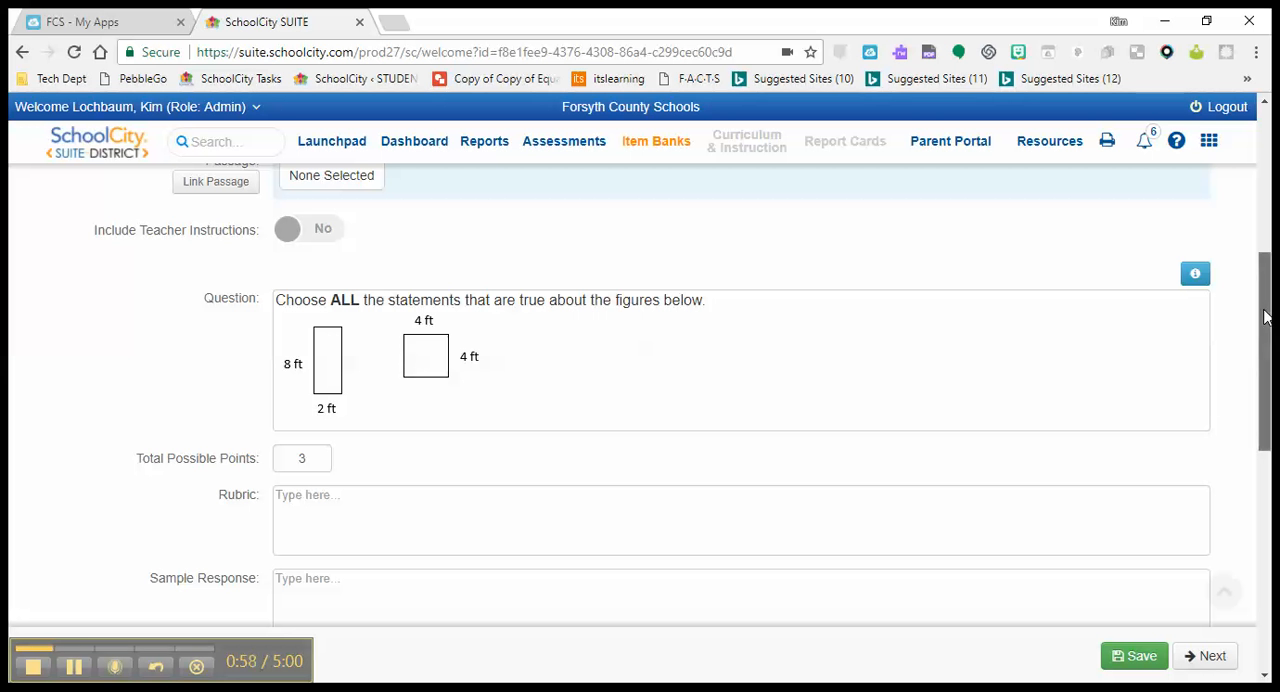
left_click_drag(1265, 317, 1265, 333)
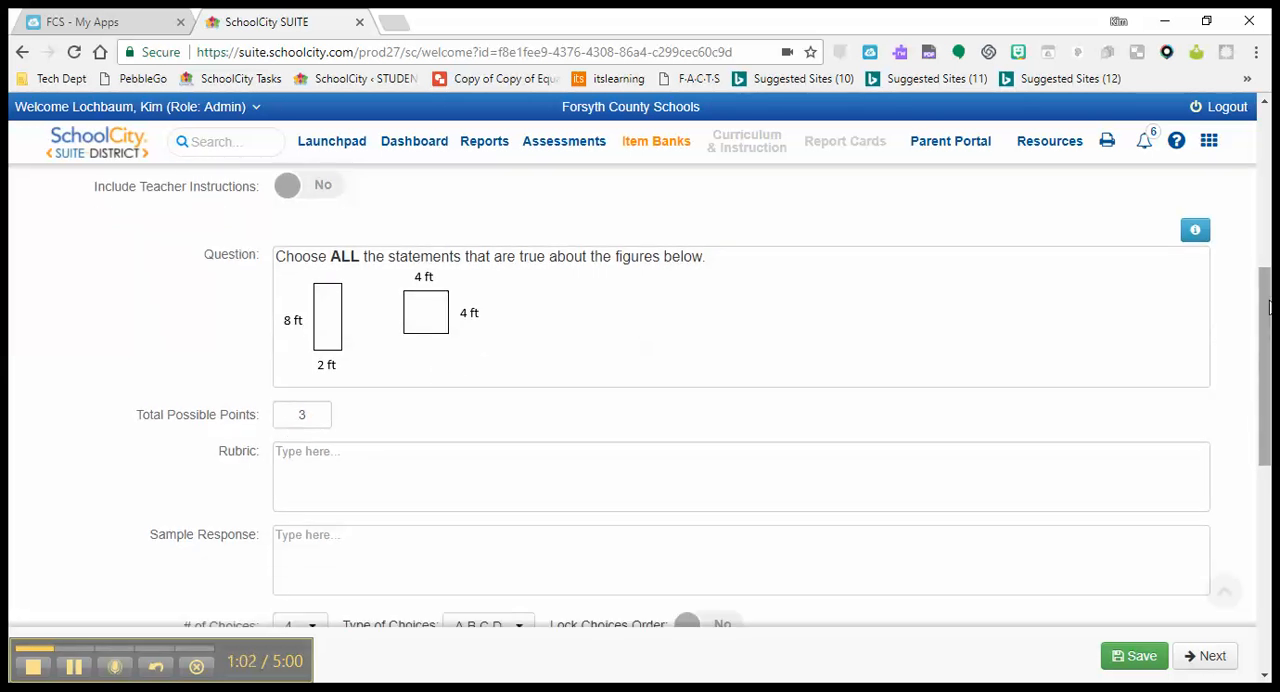
scroll(1264, 341, "down", 1)
left_click_drag(1260, 345, 1240, 457)
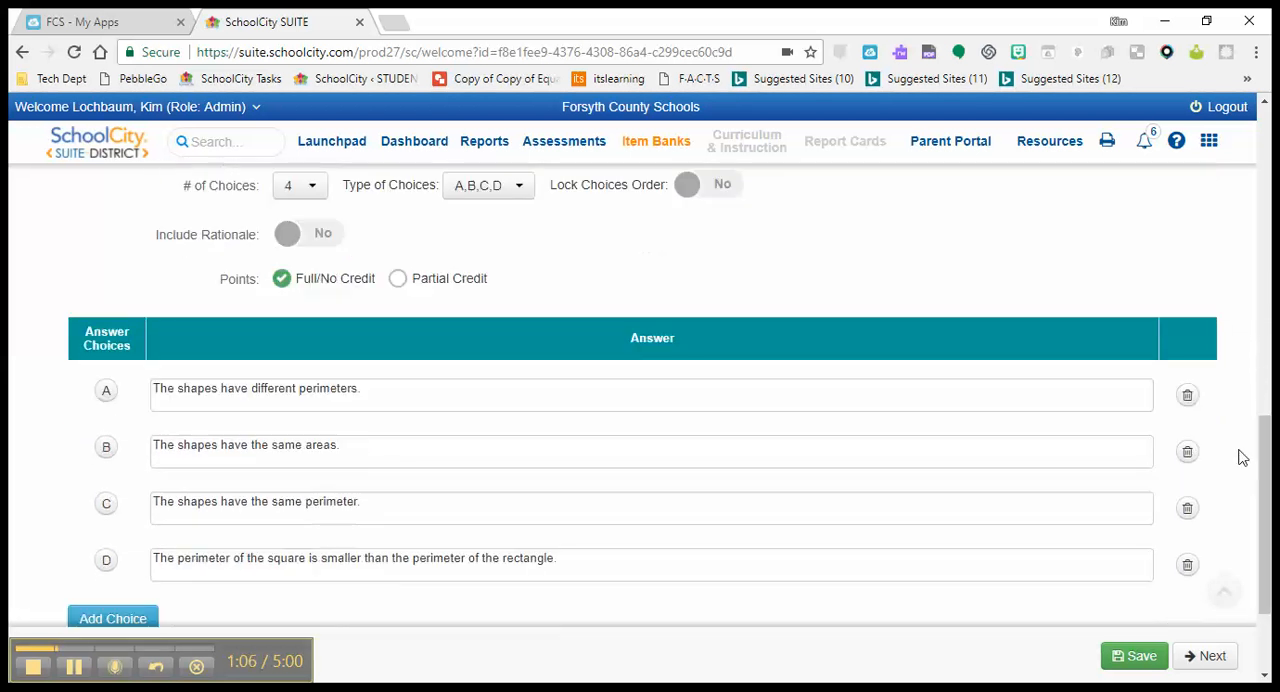
left_click(108, 393)
left_click(107, 452)
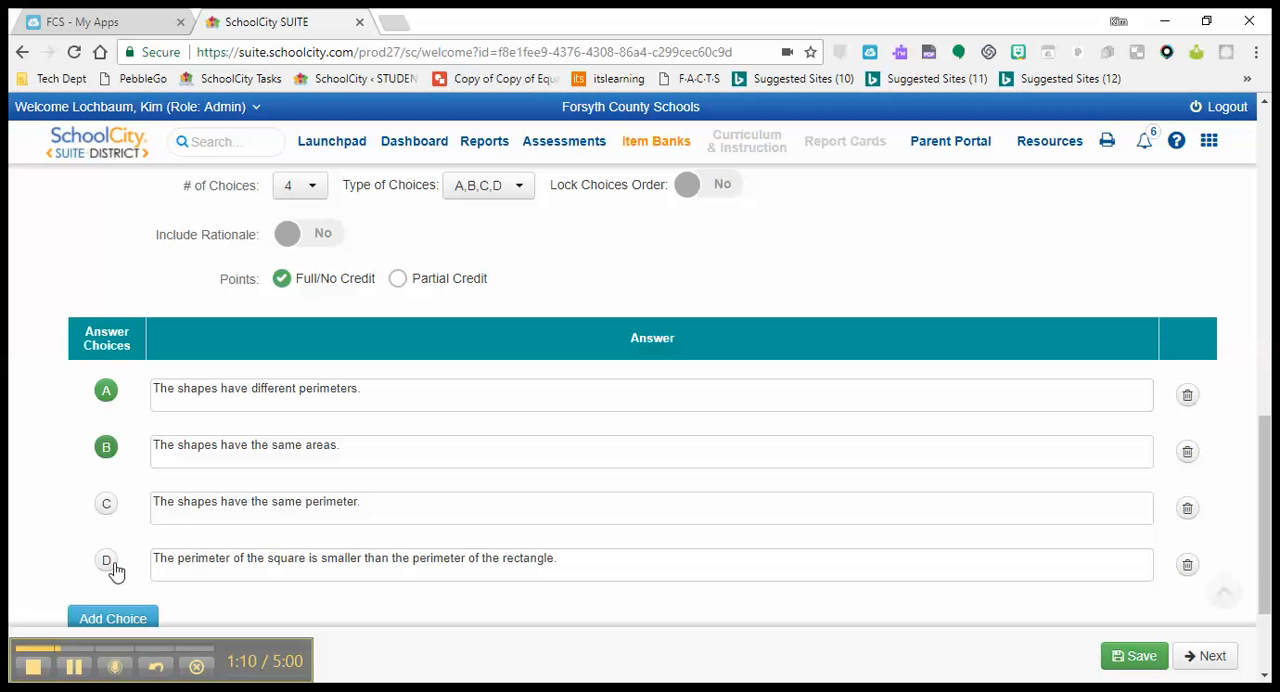
left_click(106, 563)
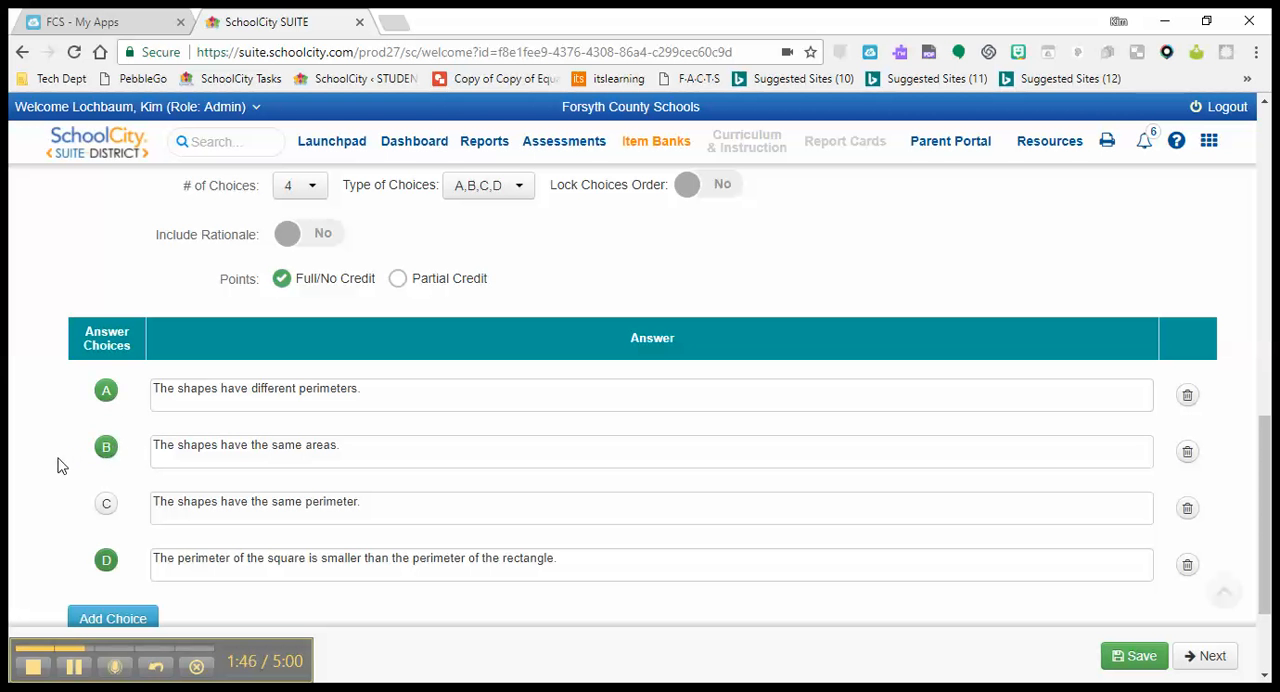
Change the scoring to Partial Credit and assign 1 point each to answers A, B and D
left_click(398, 280)
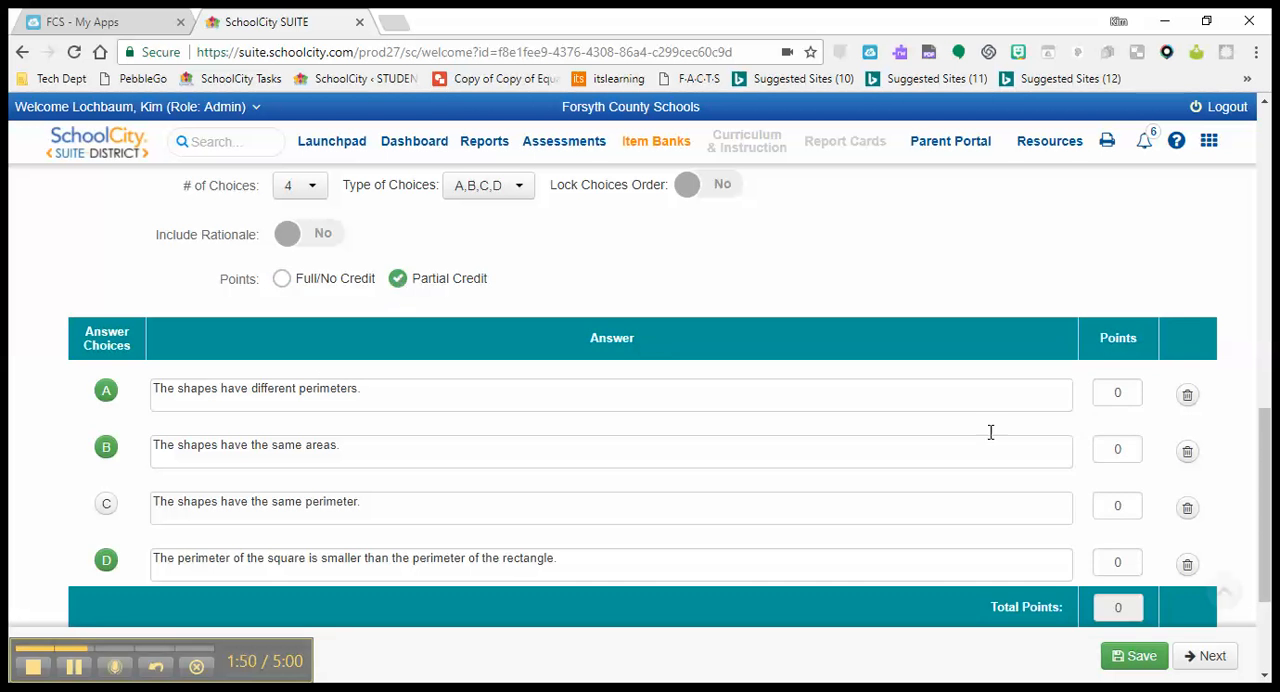
left_click(1126, 393)
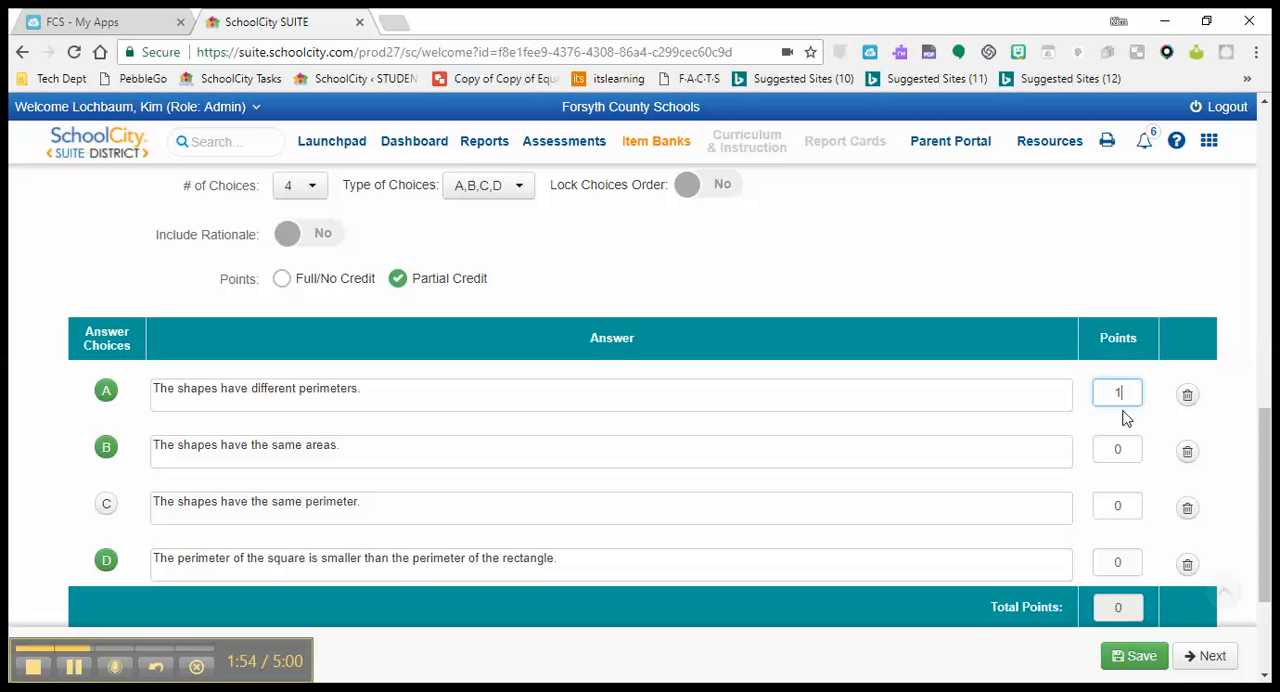
left_click(1124, 449)
key("BackSpace")
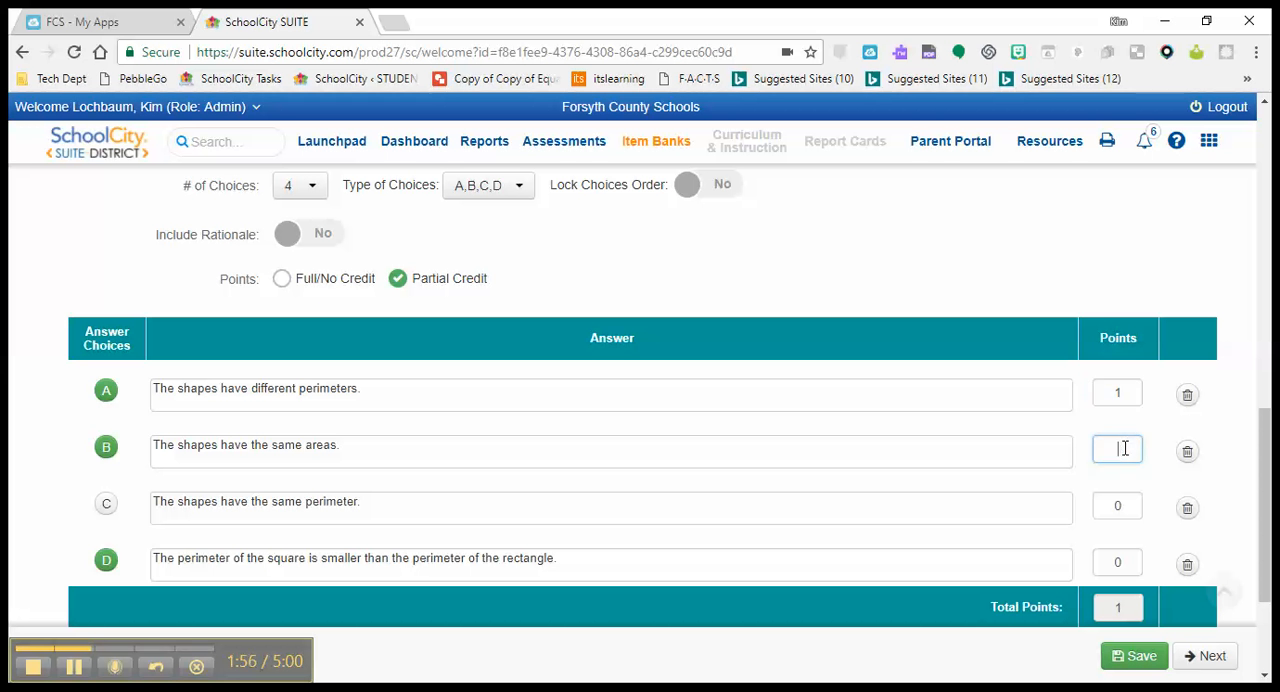
left_click(1123, 564)
type("1")
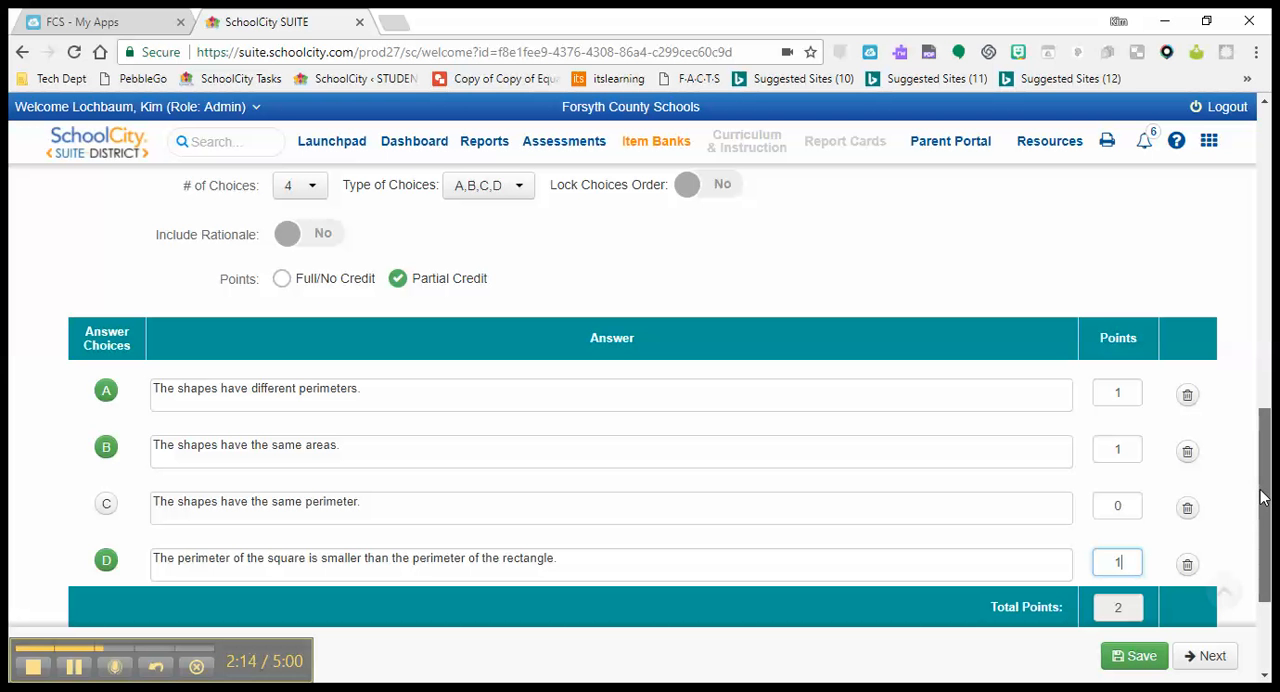
Replace the word ALL in the question text with THREE in bold
left_click_drag(1262, 497, 1262, 339)
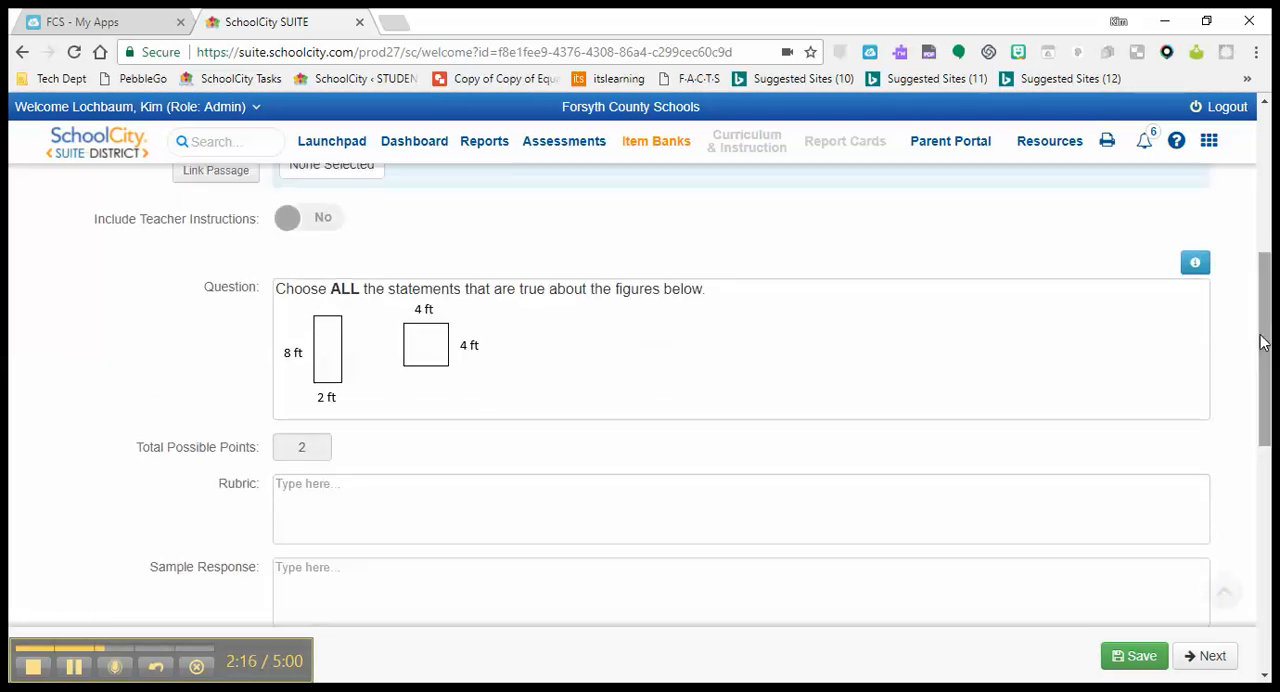
left_click(363, 288)
key("BackSpace")
key("BackSpace")
key("BackSpace")
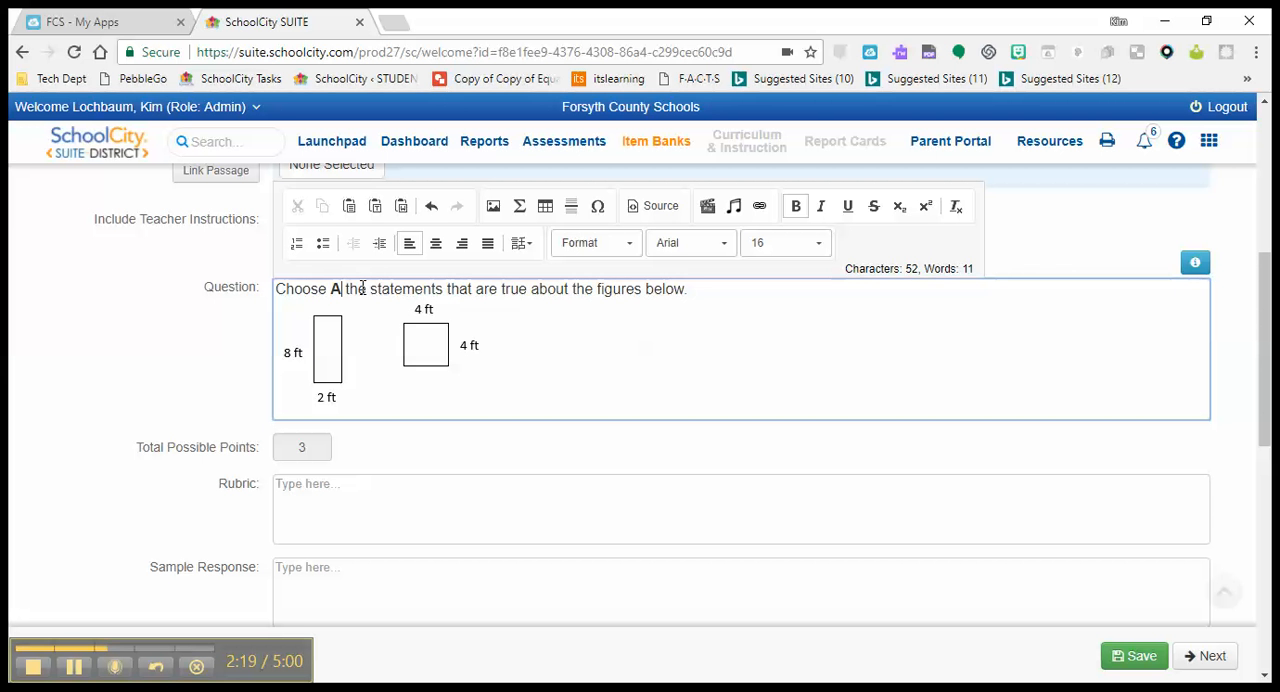
type("THREE")
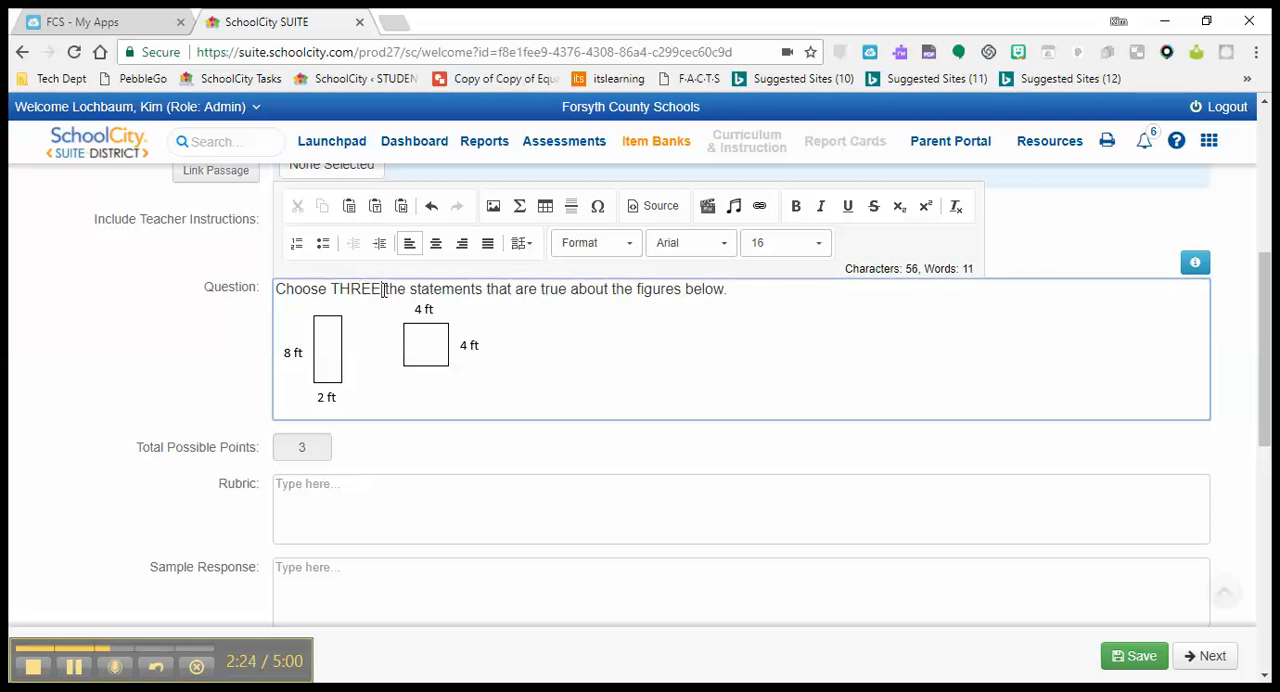
left_click_drag(385, 291, 327, 291)
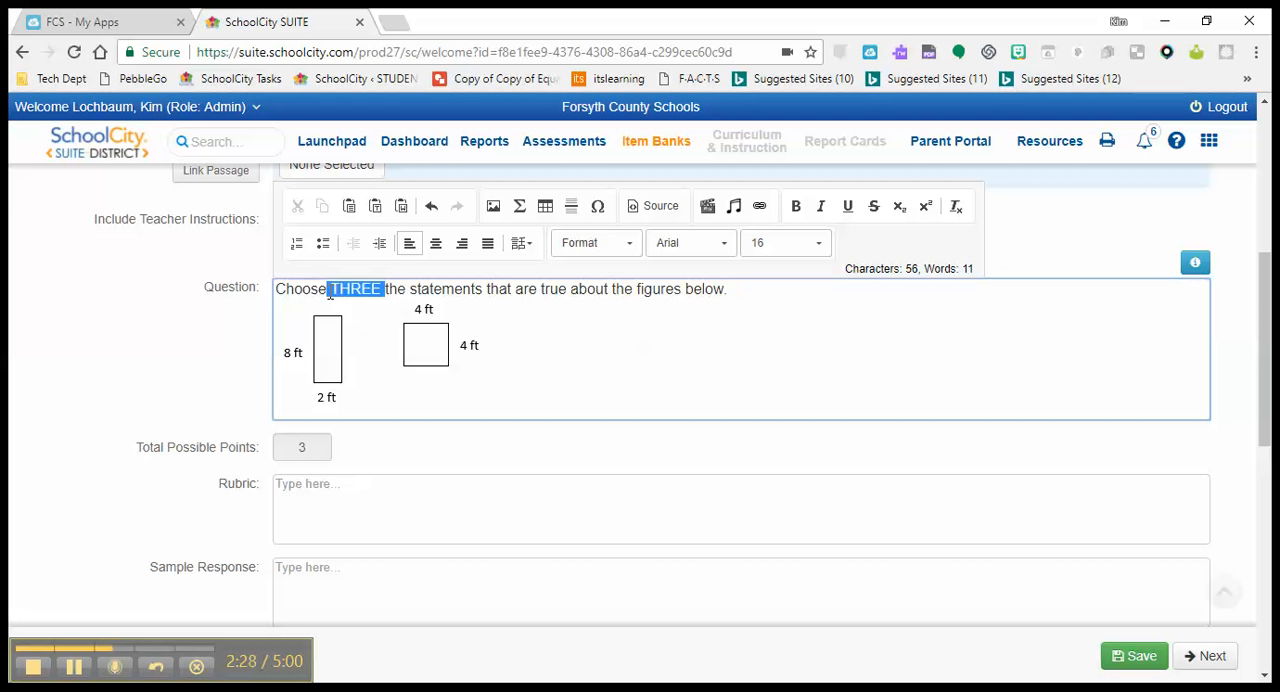
left_click(796, 207)
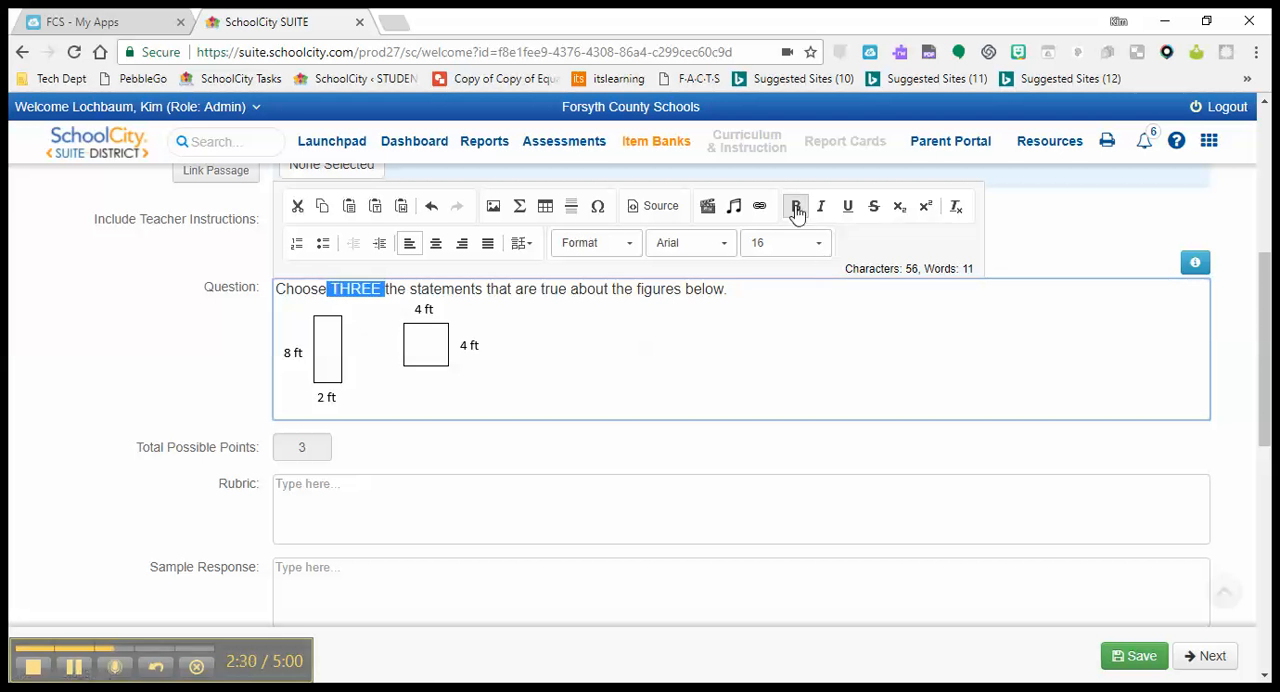
left_click(794, 289)
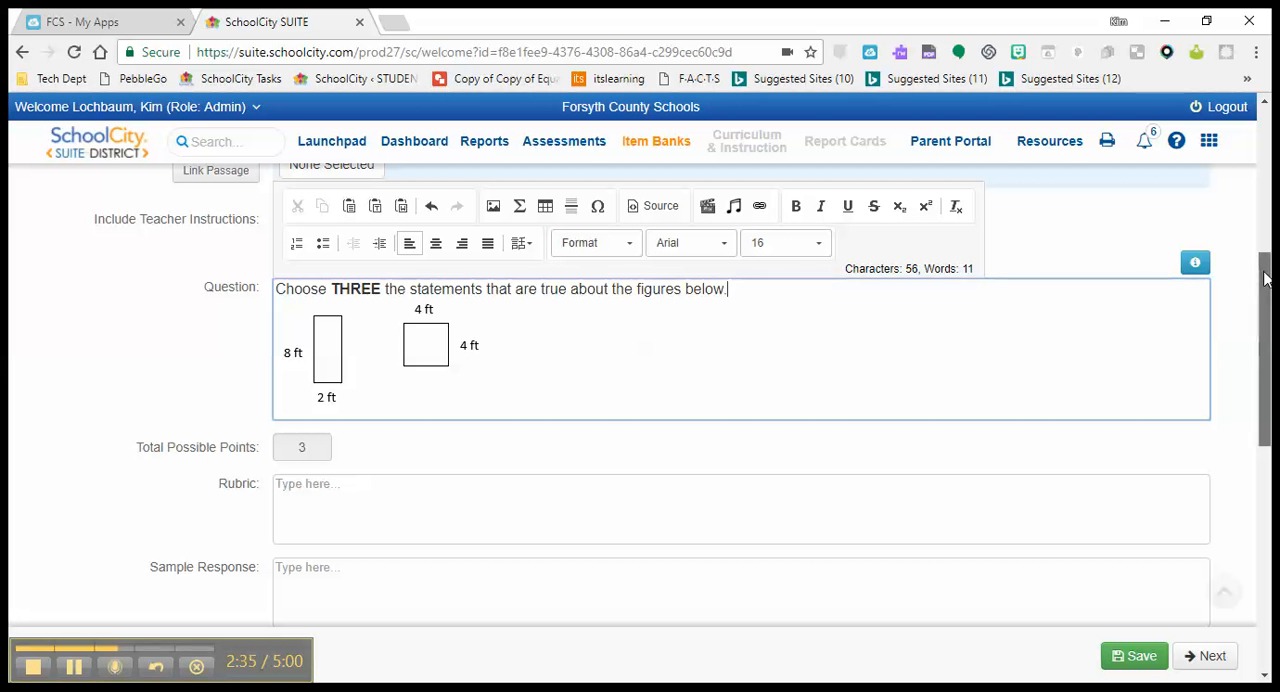
Align the item to the Grade 3 Measurement and Data standard MA.3.MGSE3.MD.8 and continue to its properties
left_click_drag(1264, 278, 1260, 501)
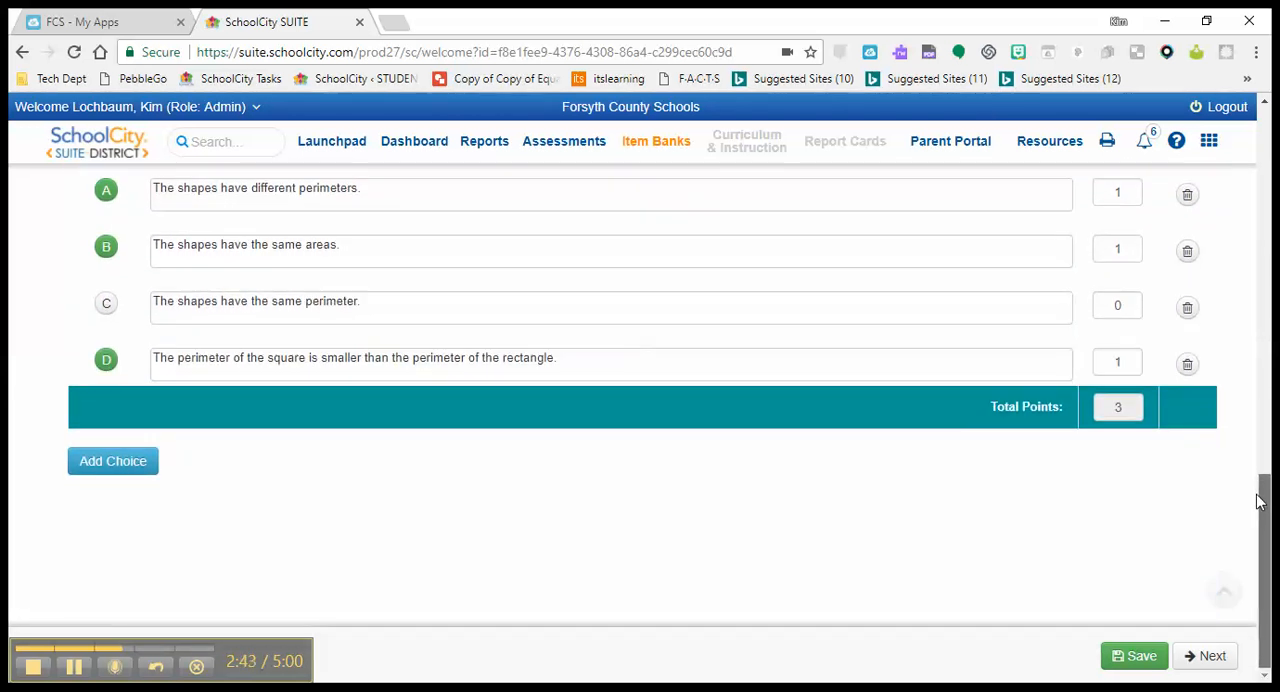
left_click(1190, 658)
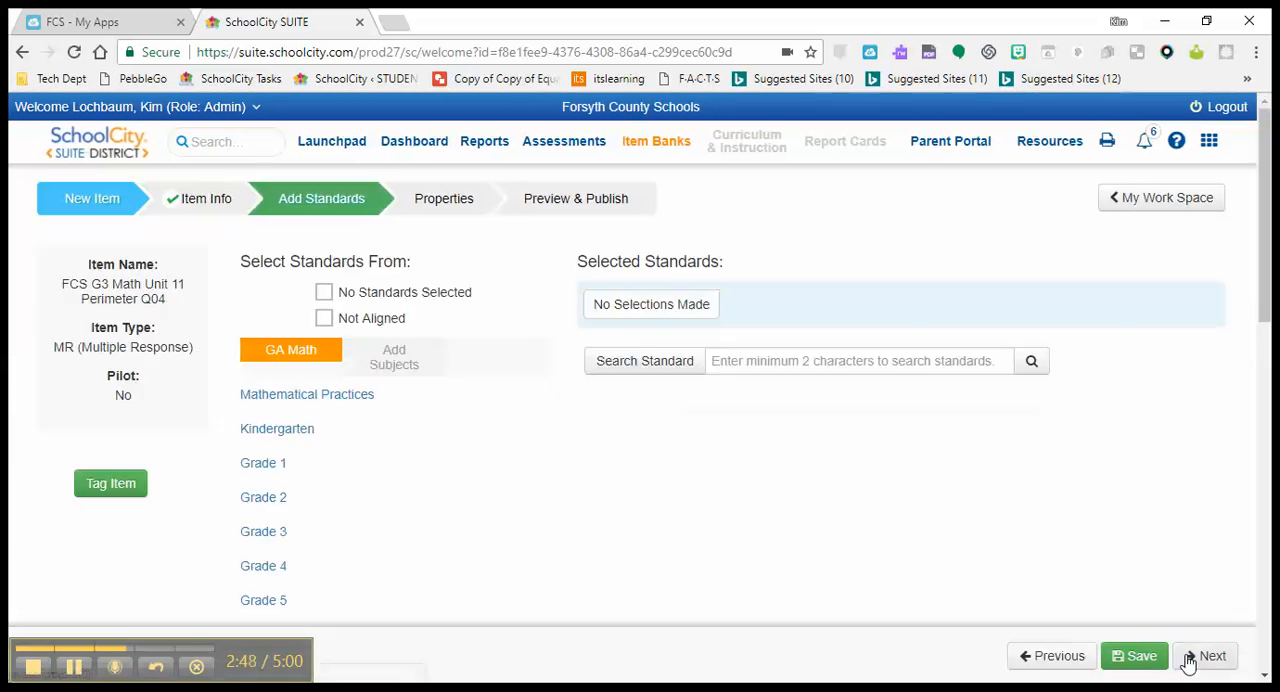
left_click(281, 535)
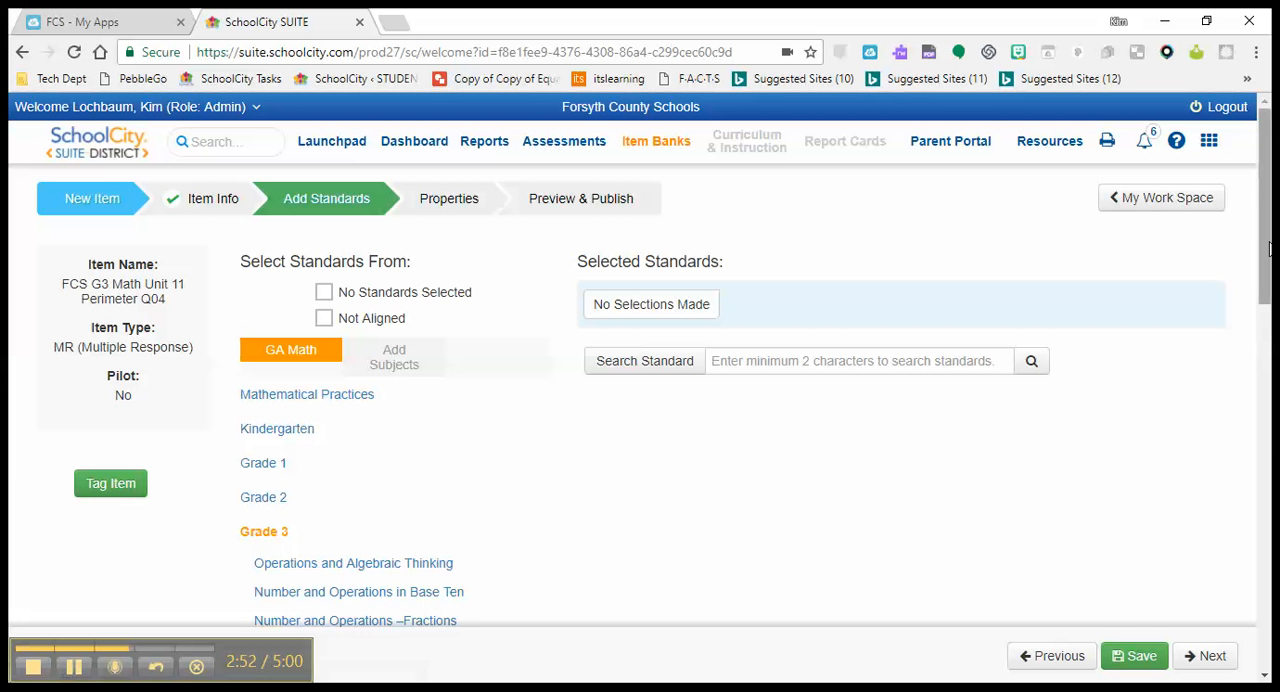
scroll(1263, 204, "down", 2)
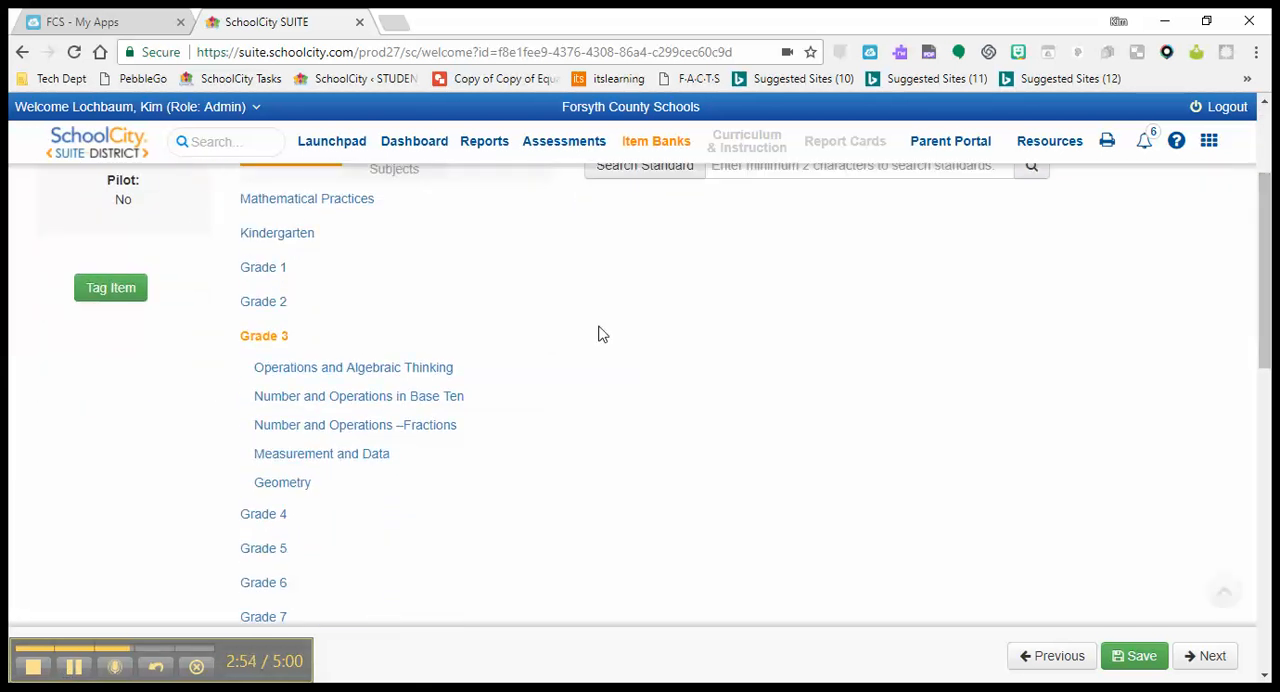
left_click(379, 457)
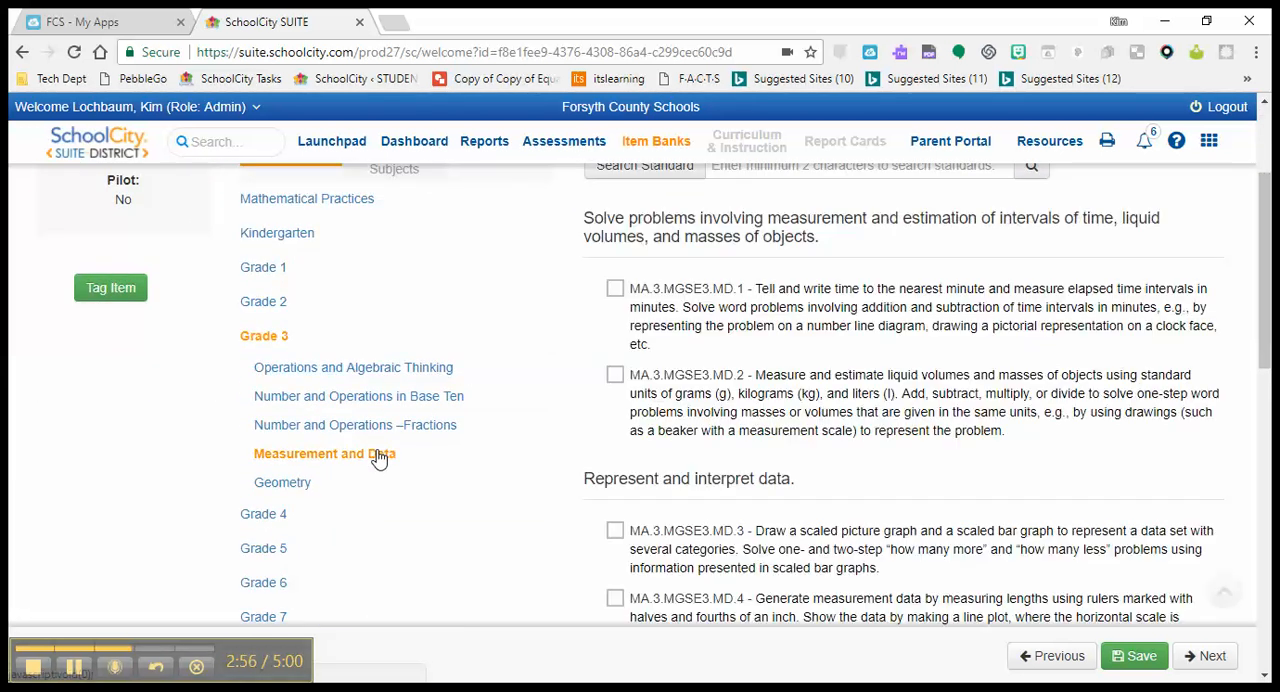
left_click_drag(1263, 220, 1240, 479)
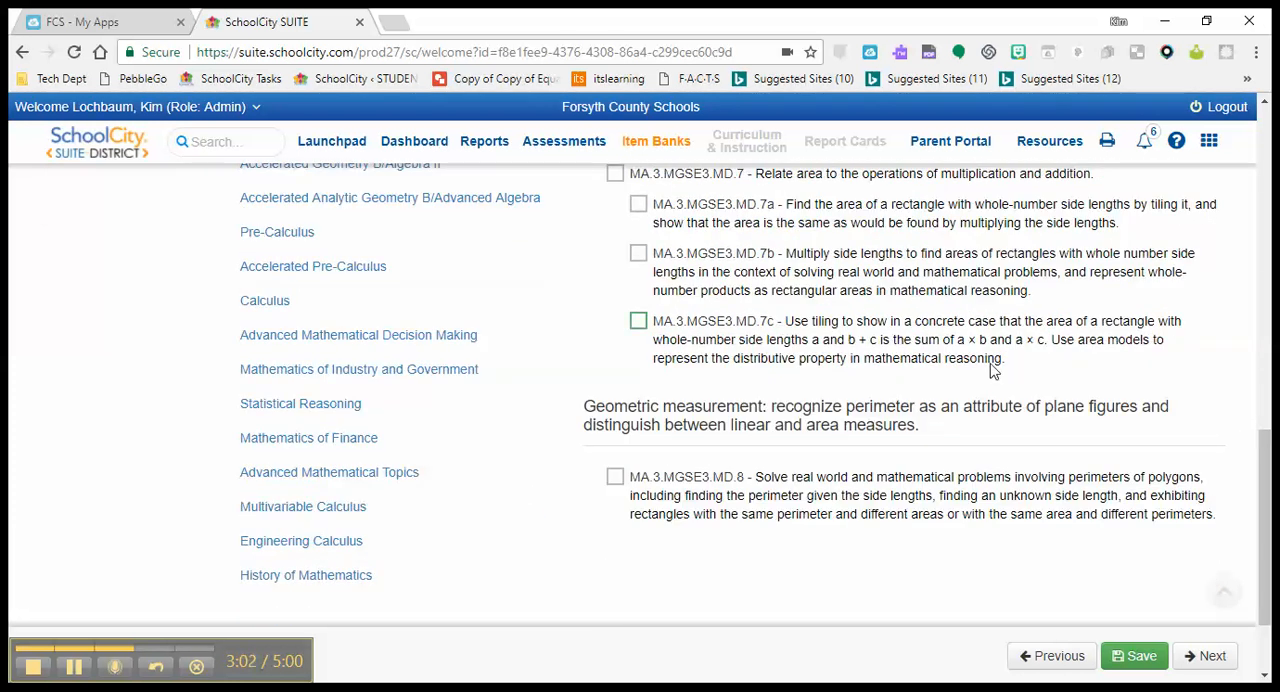
left_click(615, 477)
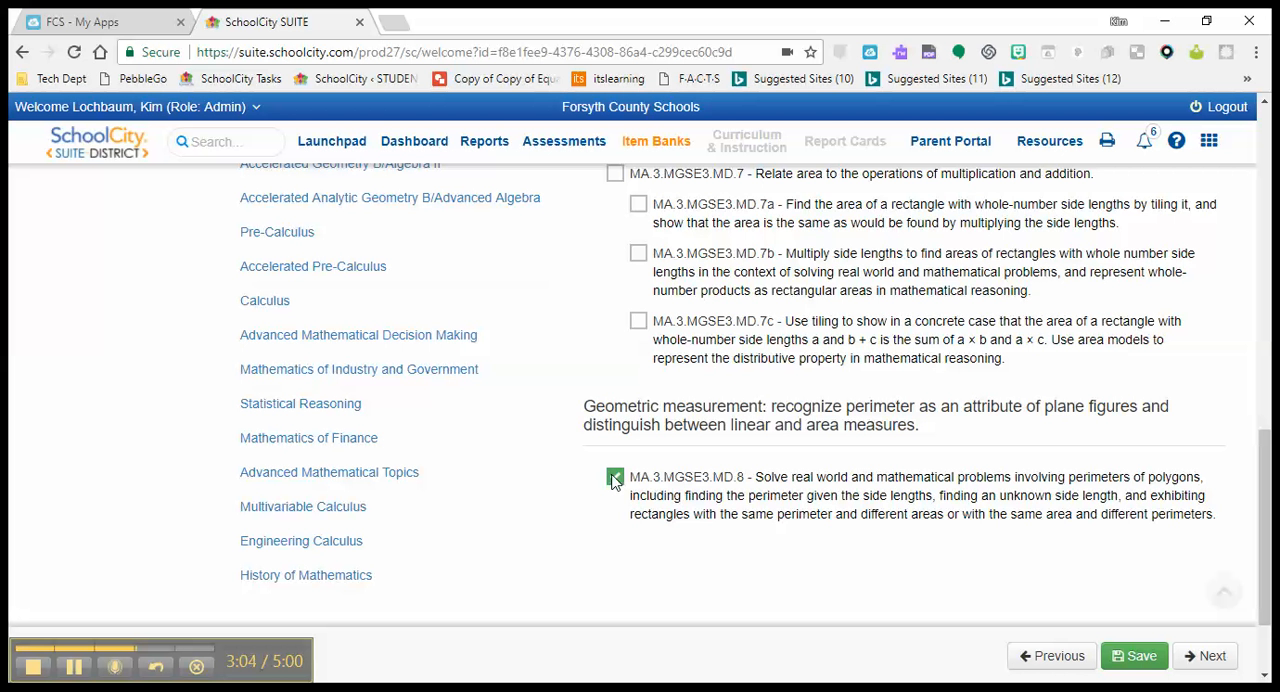
left_click(1212, 657)
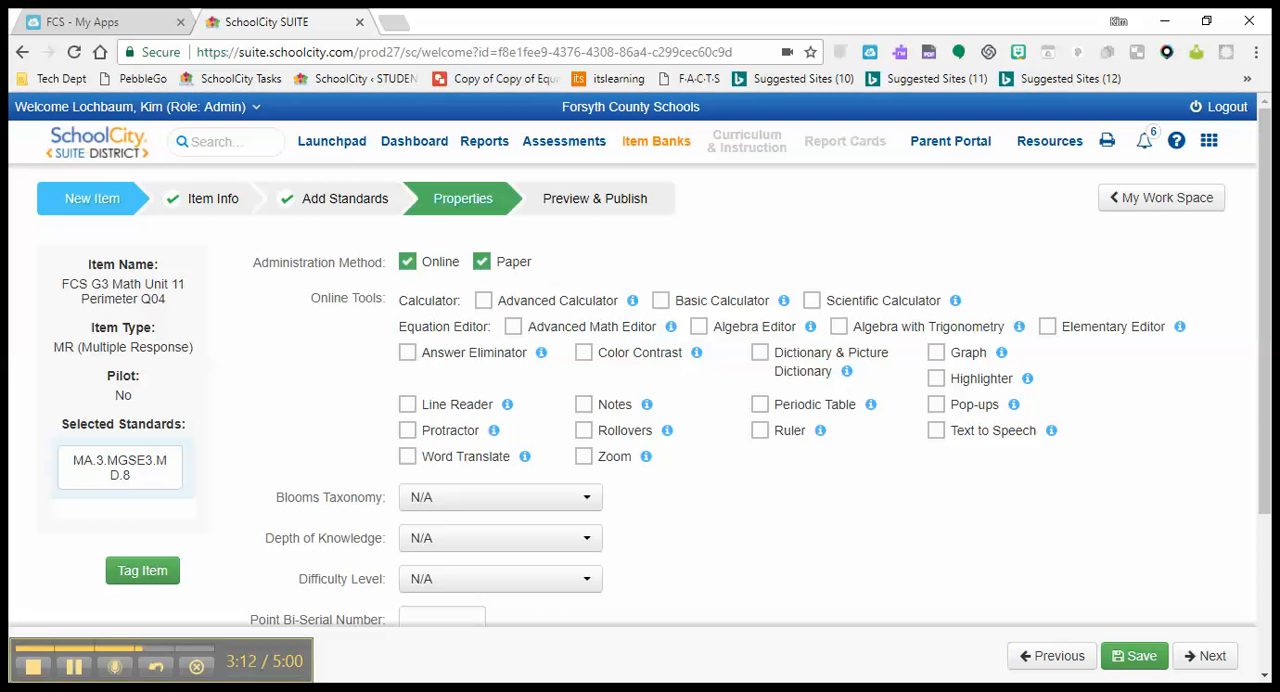
Consult the Grade 3 Unit 11 Perimeter document in Word and set the item's Depth of Knowledge to Level 2: Skill/Concept
mouse_move(206, 684)
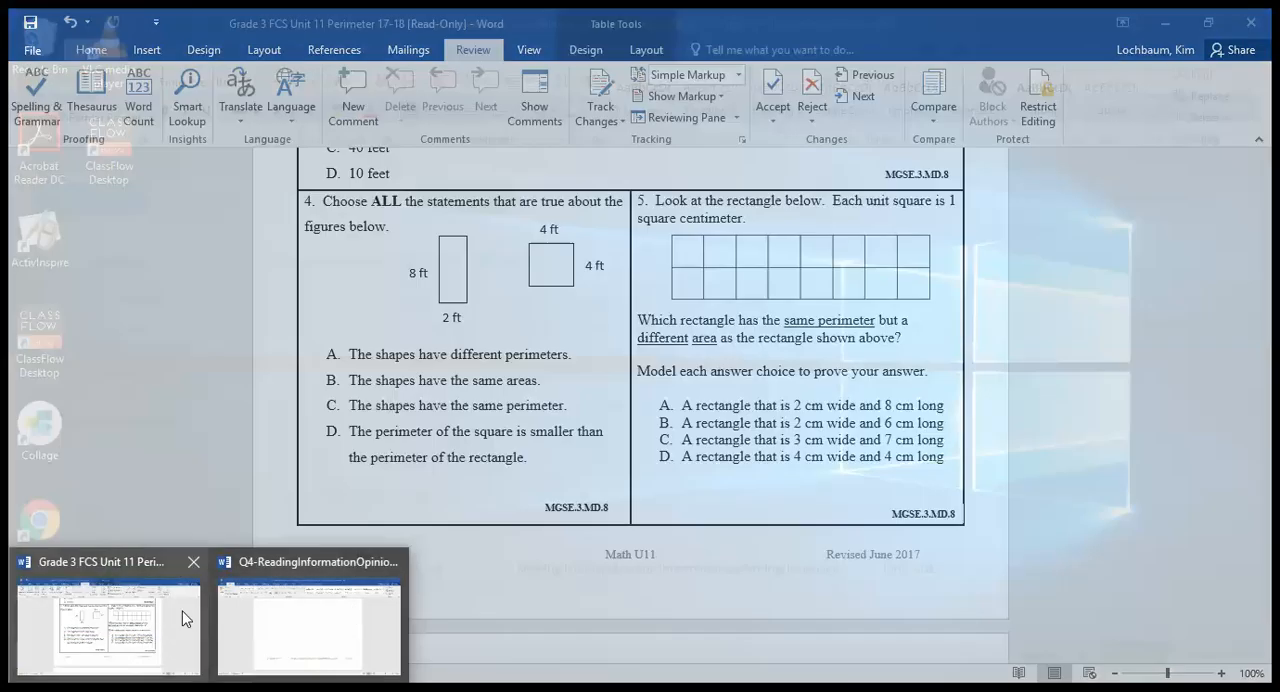
left_click(180, 616)
left_click_drag(1264, 444, 1264, 240)
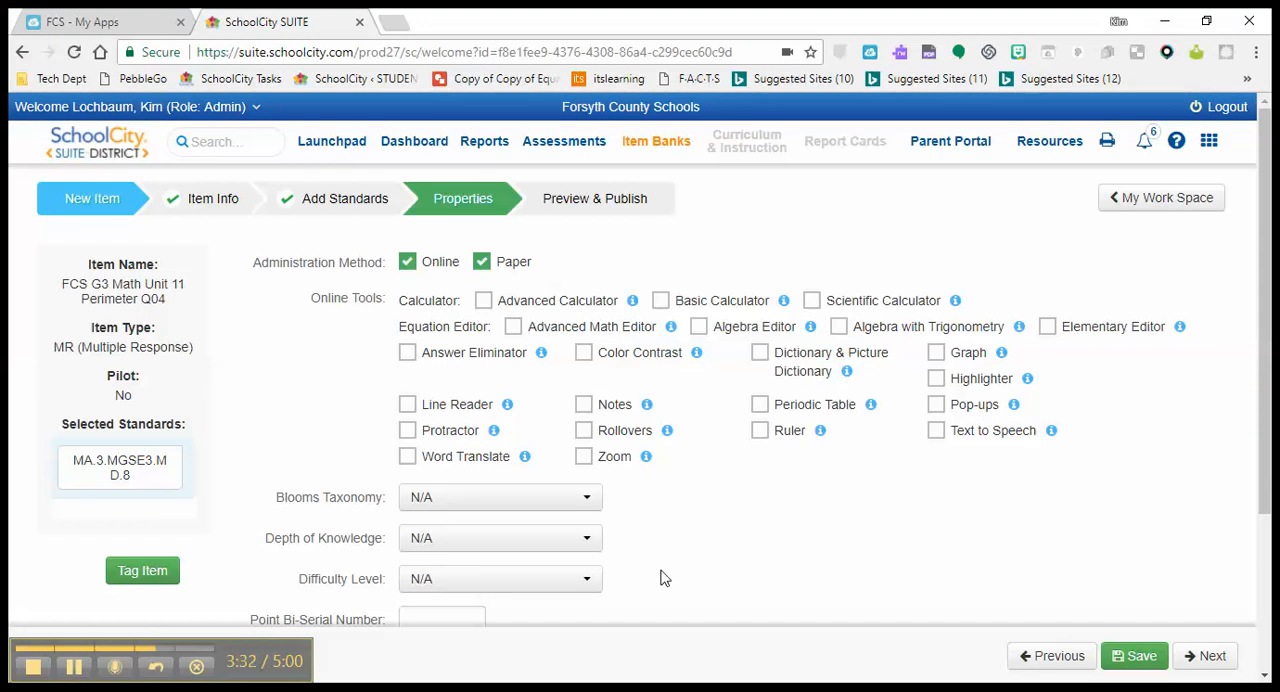
left_click(589, 543)
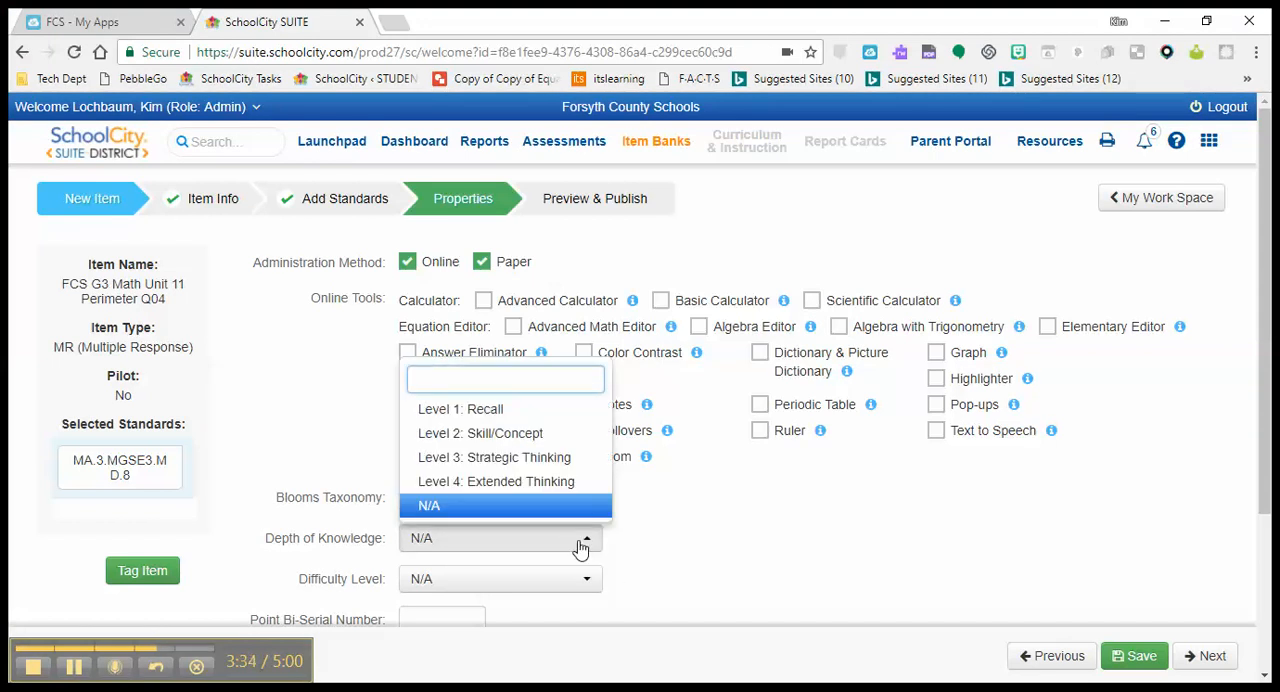
left_click(517, 445)
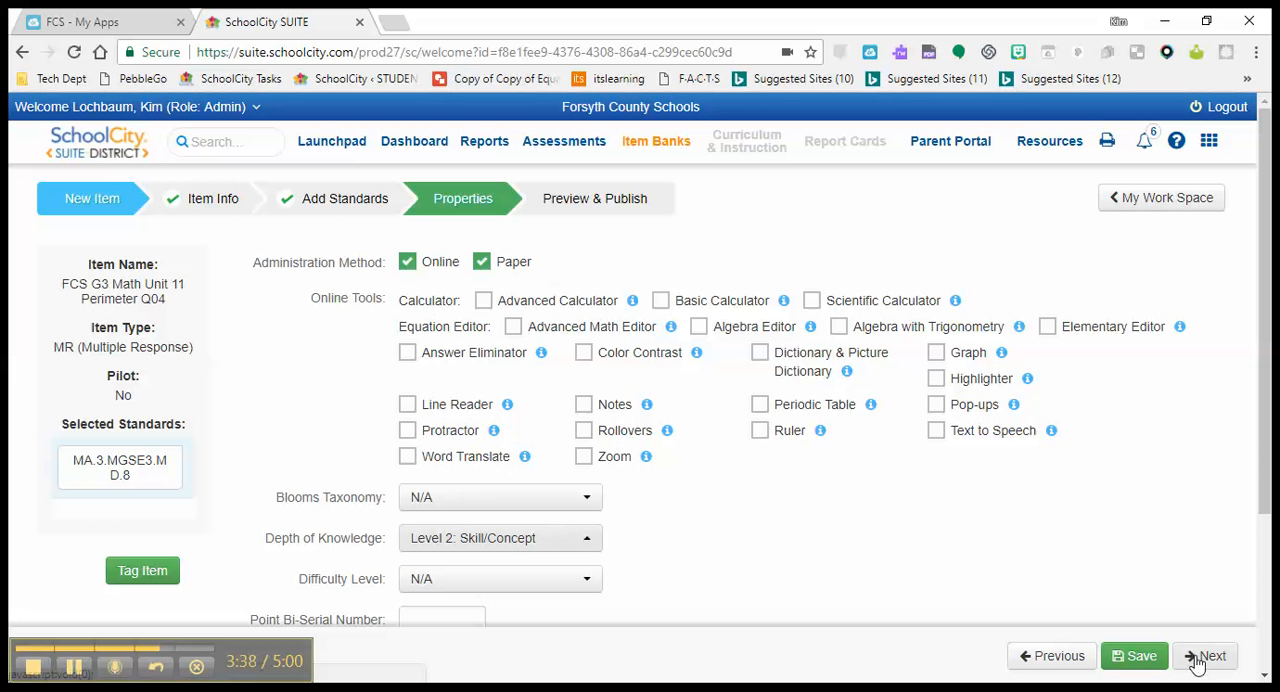
Tag the item with Grade 3 and Unit 11, dismissing the associated tag suggestions
left_click(146, 573)
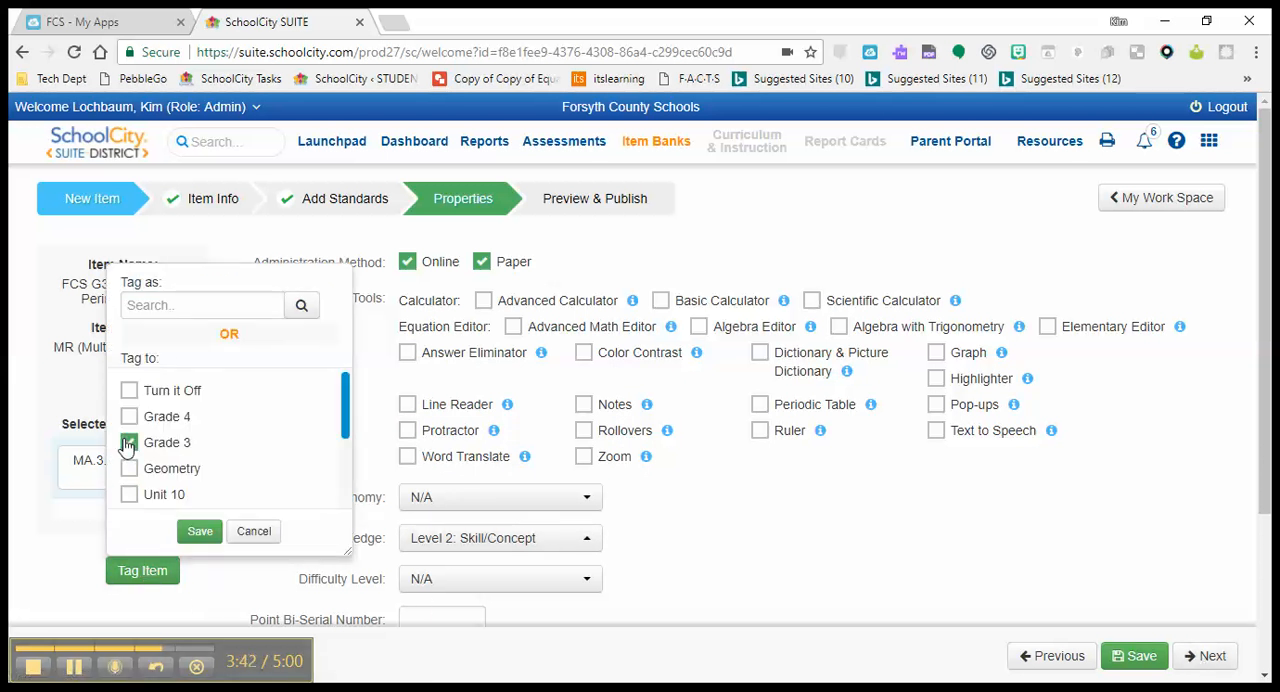
left_click(196, 305)
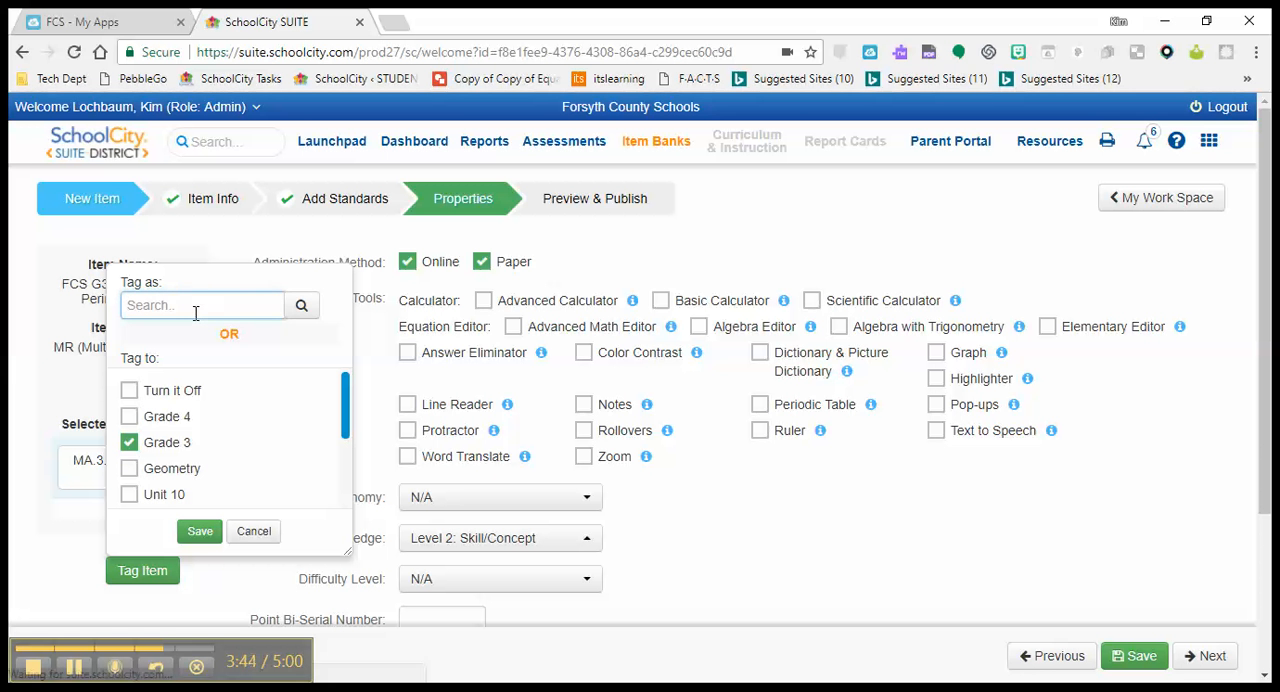
type("Unit 11")
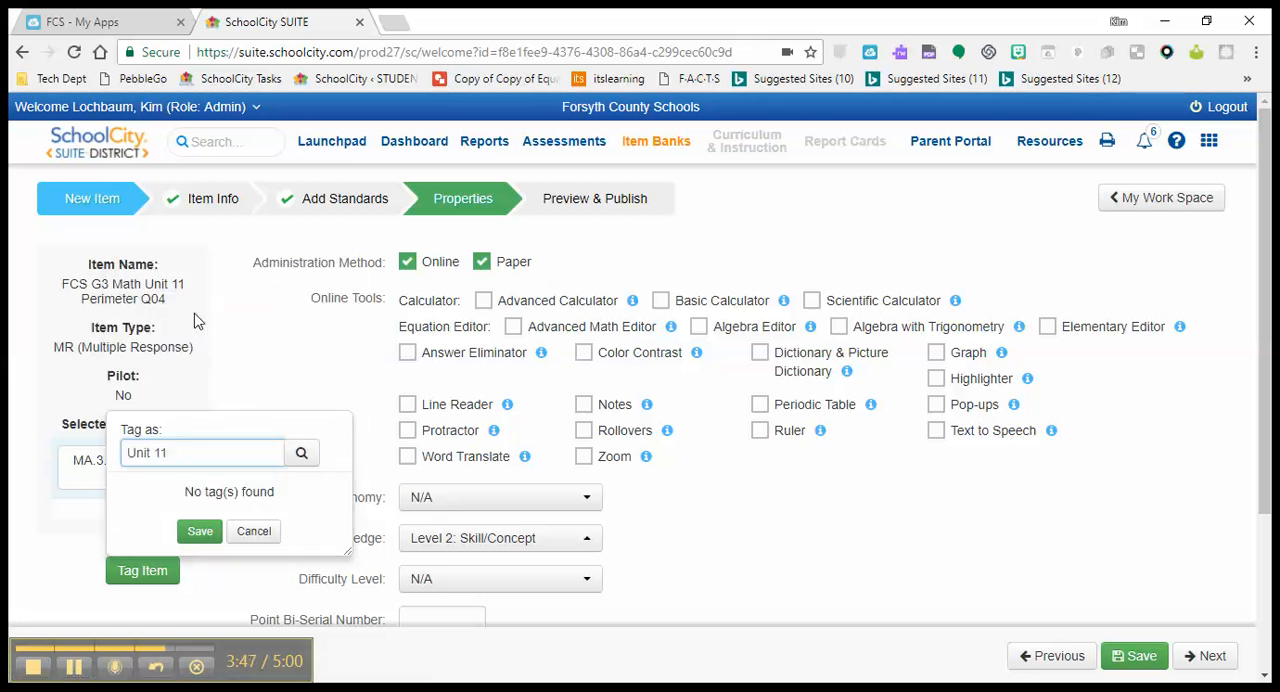
left_click(198, 531)
left_click(708, 540)
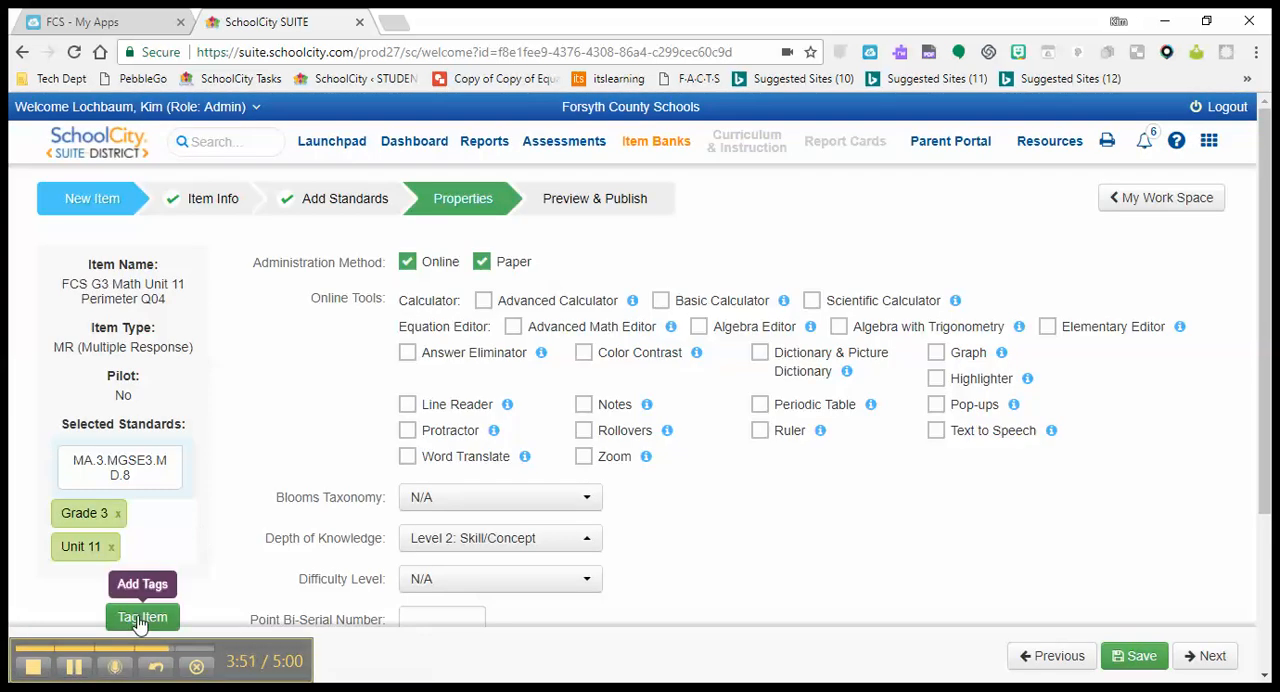
Add a Perimeter tag to the item without associated tags and continue to Preview & Publish
left_click(140, 620)
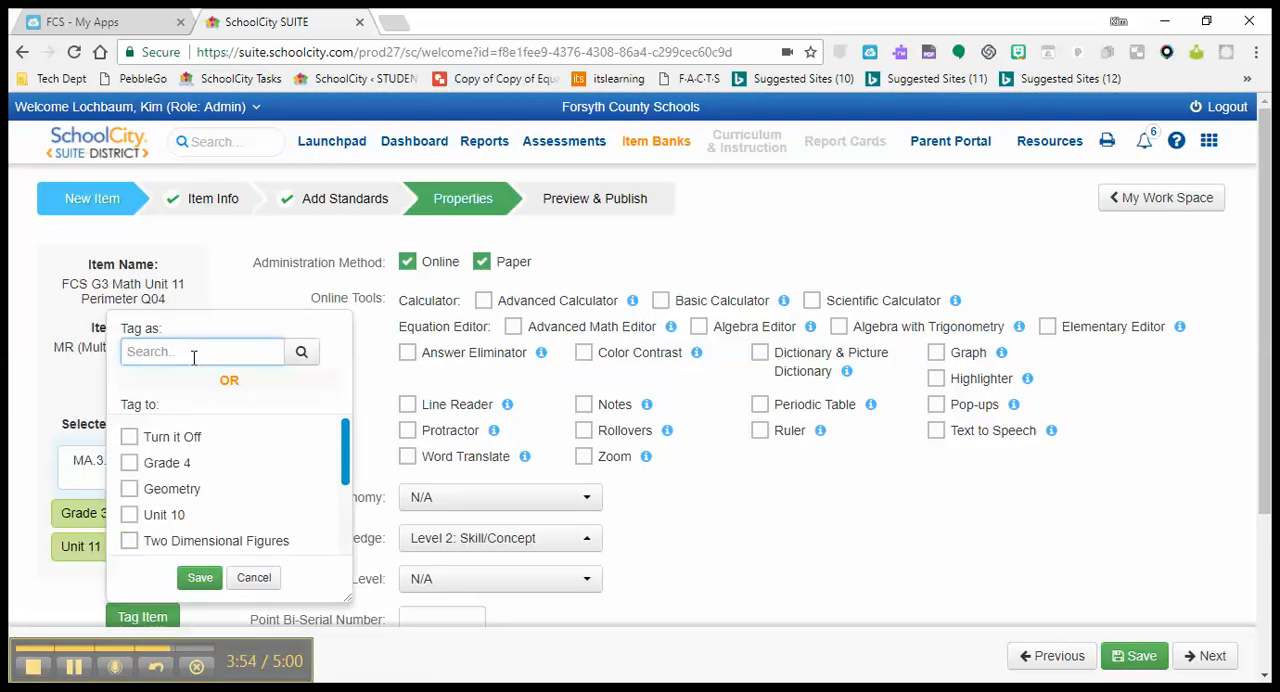
type("Peri")
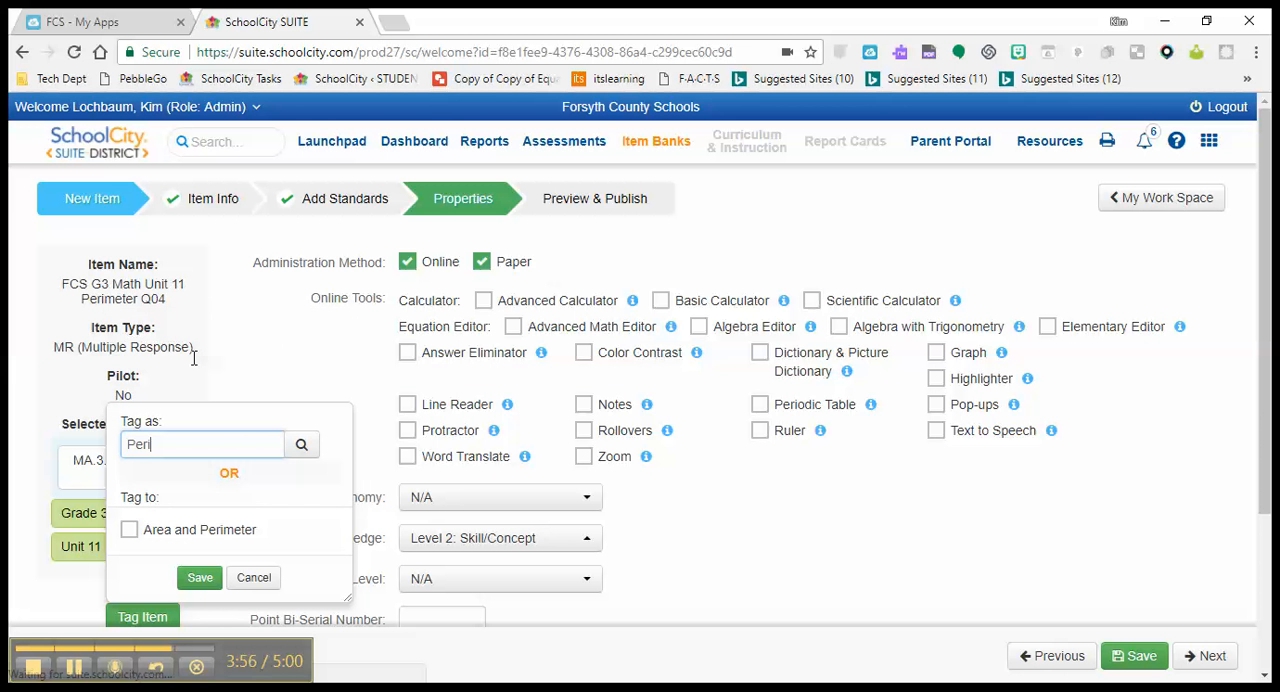
type("meter")
left_click(195, 581)
left_click(697, 538)
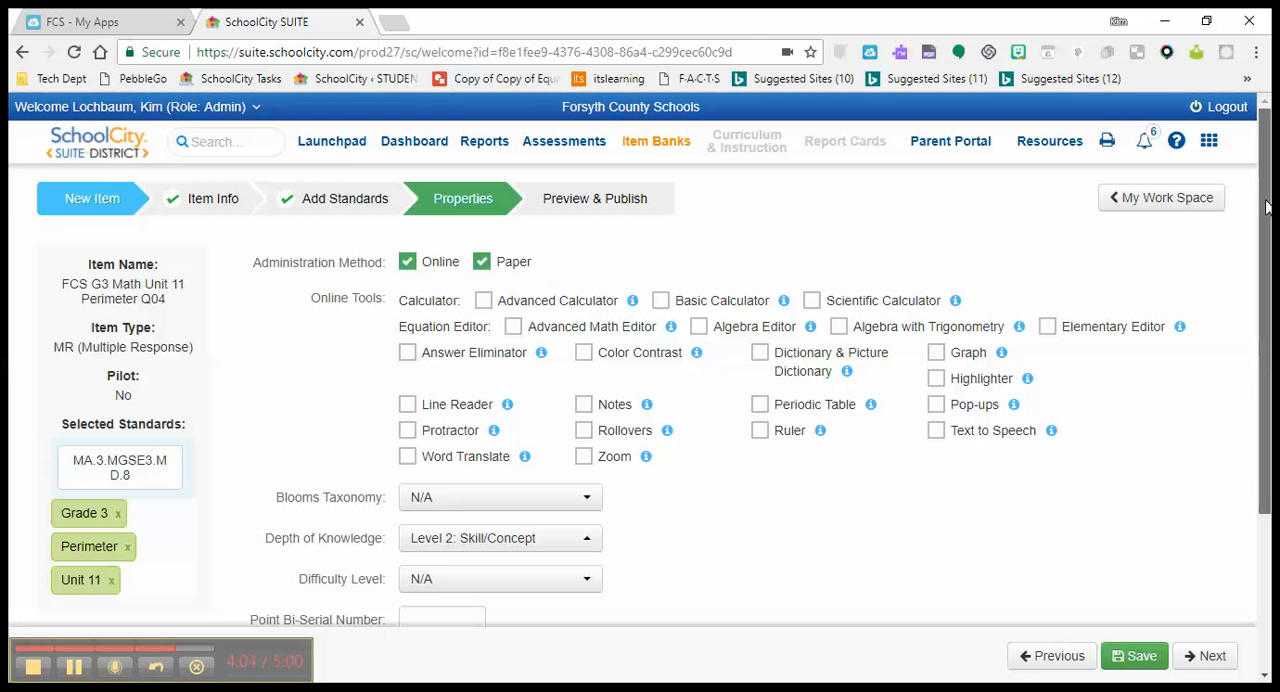
scroll(1265, 207, "down", 1)
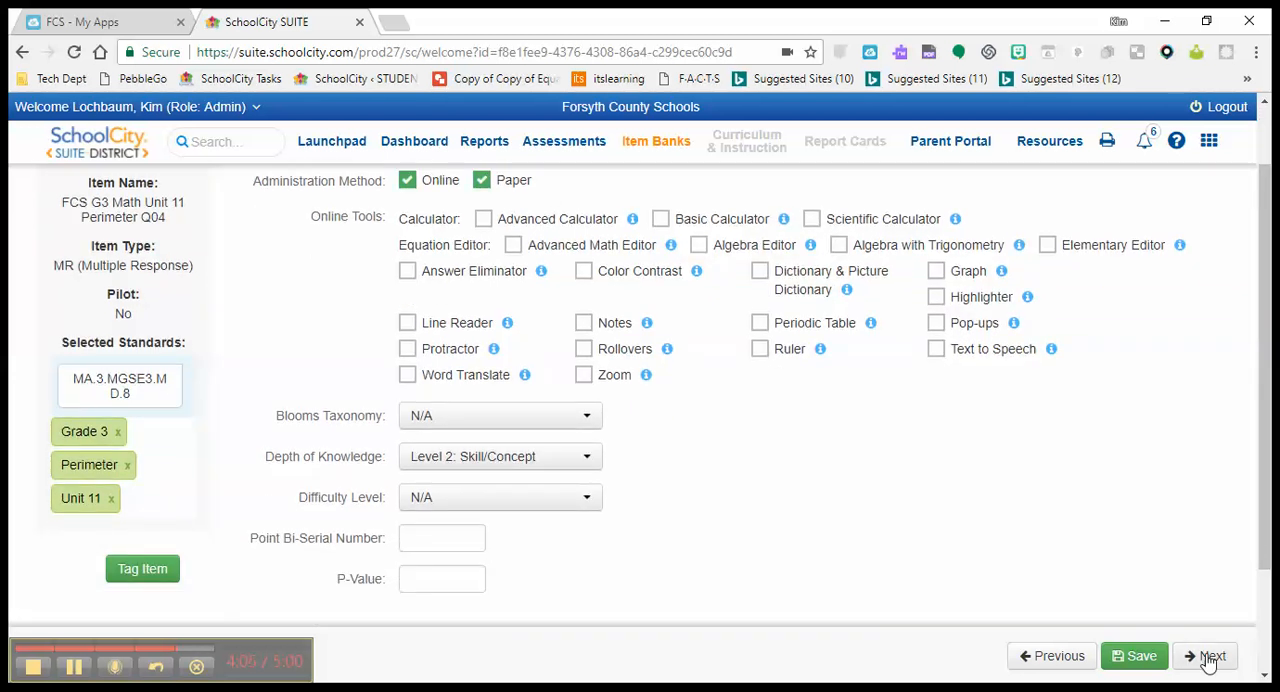
left_click(1209, 658)
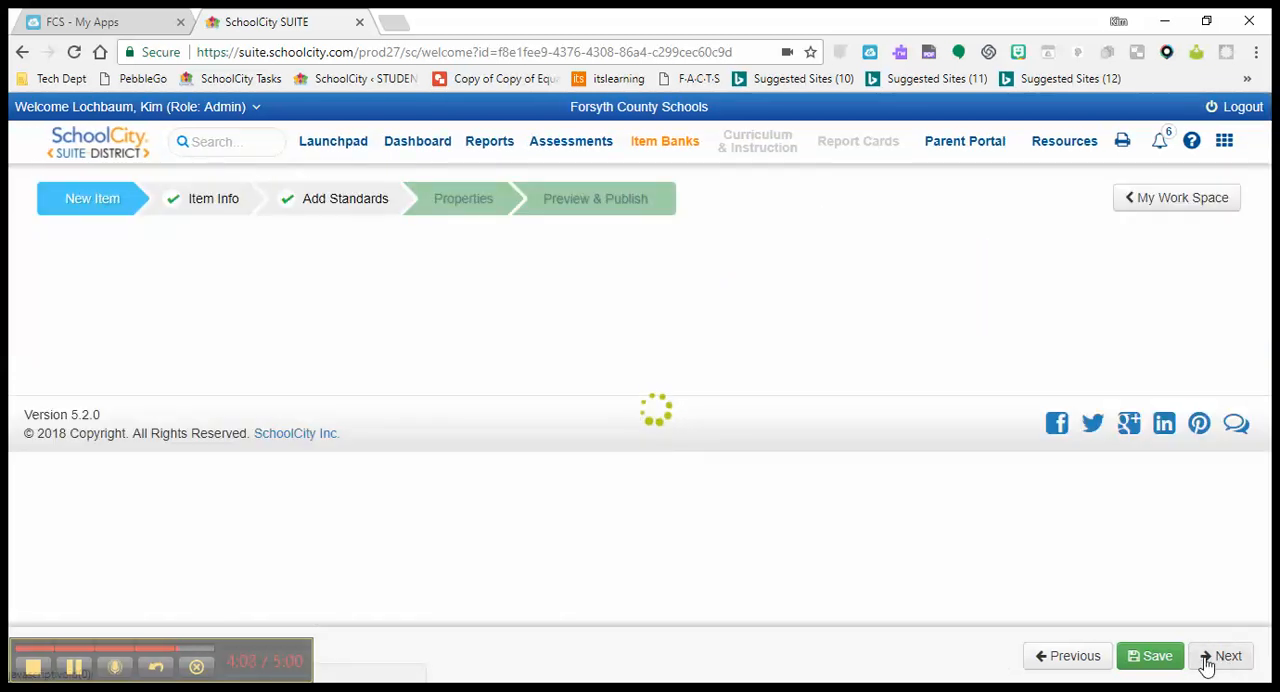